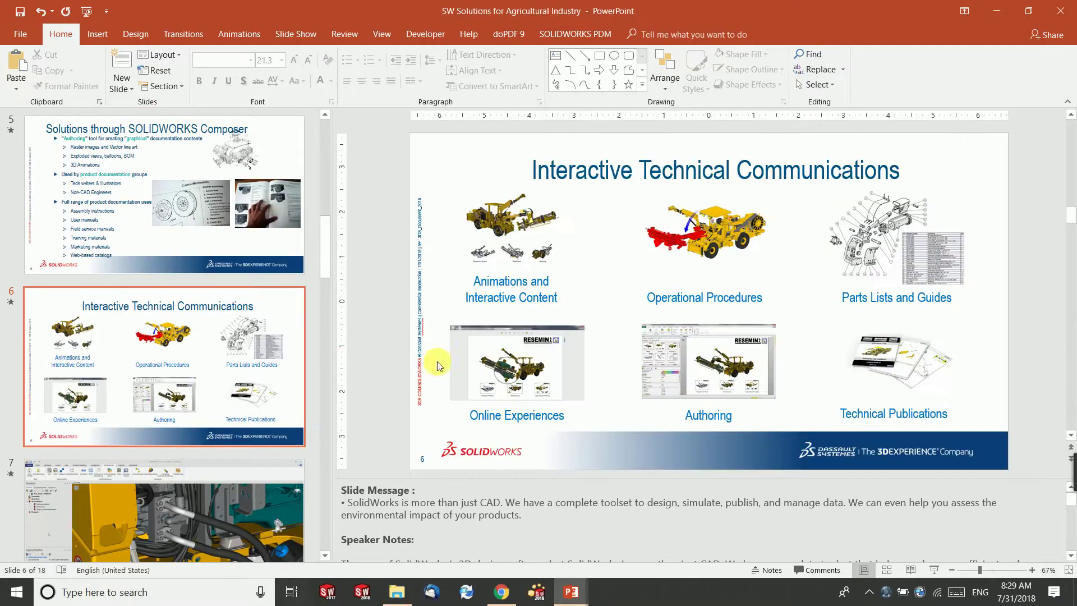
Open ASM BOOM 14 (Finished).smg from Reference Material and play its animation through View 12
left_click(396, 592)
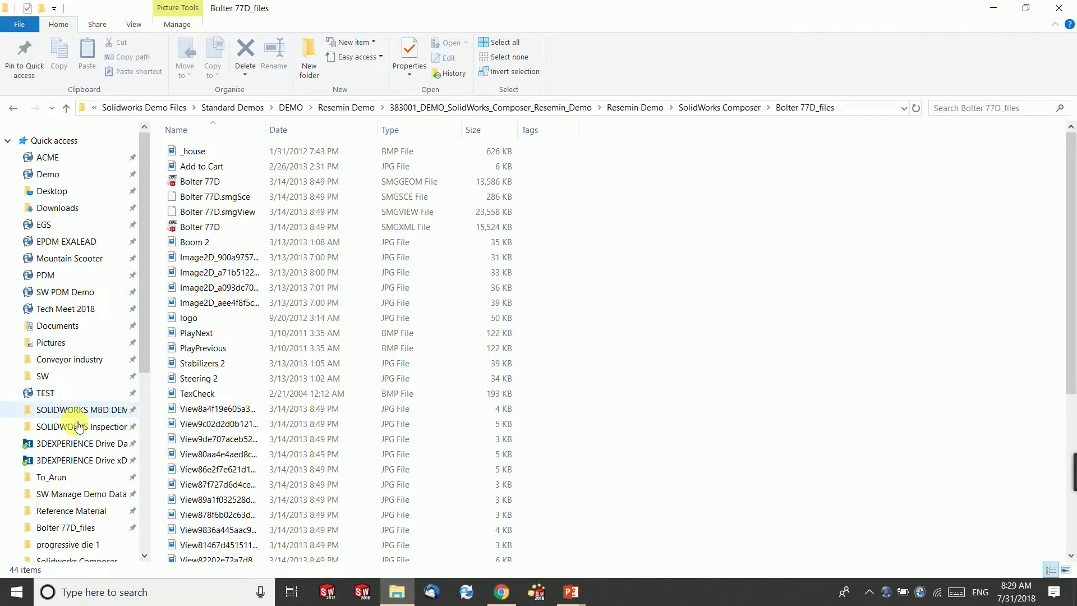
left_click(83, 511)
double_click(209, 181)
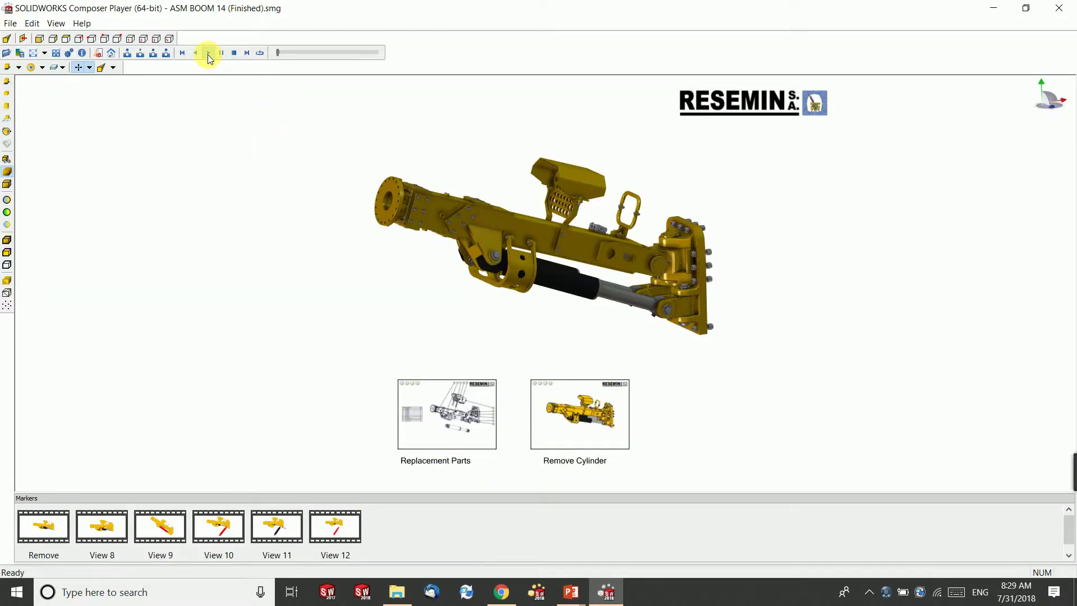
left_click(208, 54)
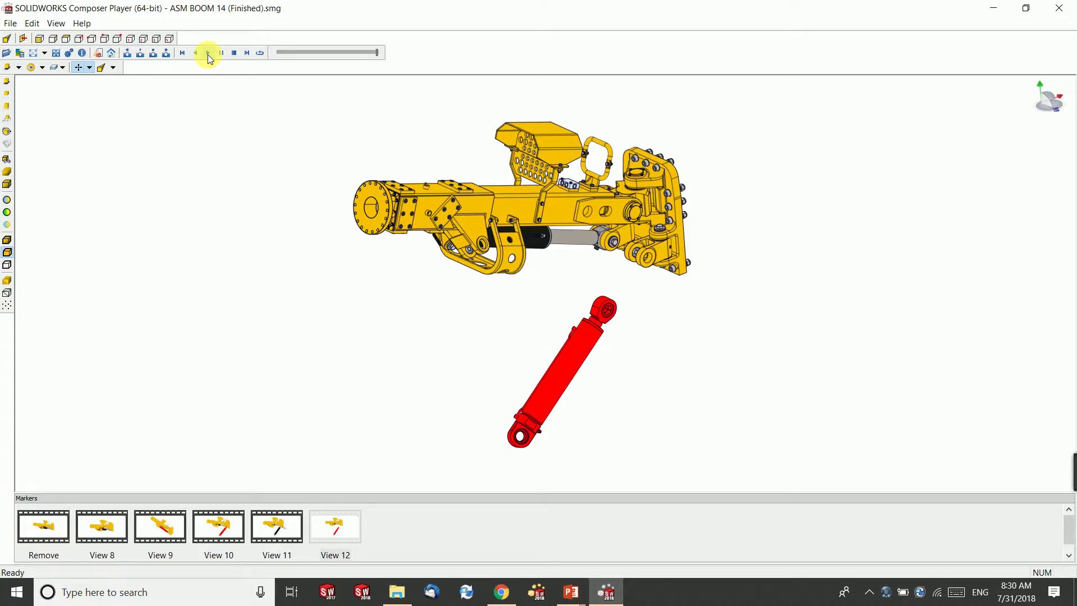
left_click(1059, 8)
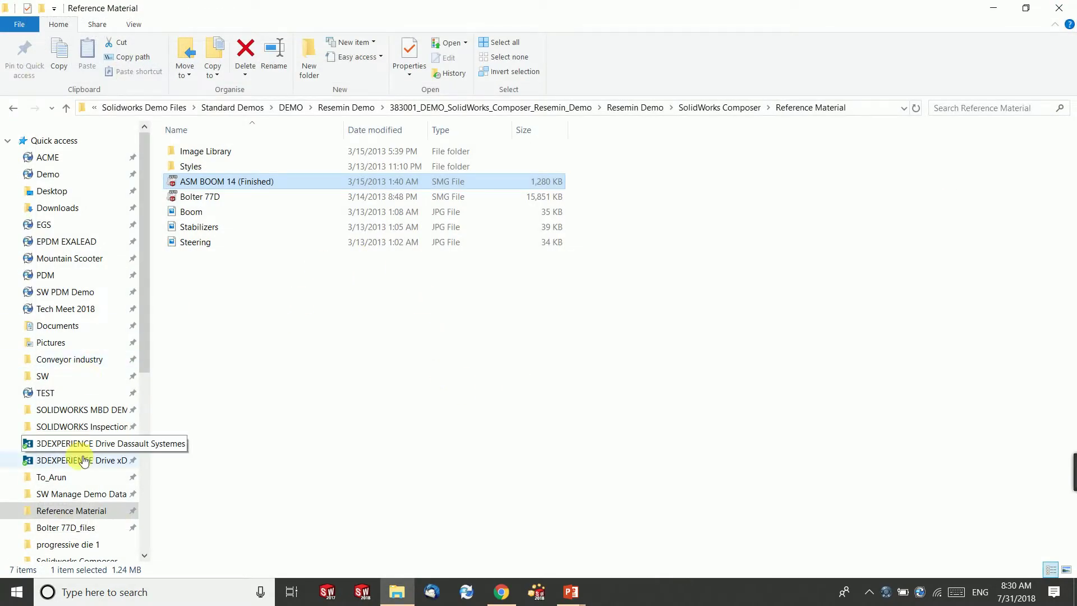
Launch Bolter 77D.smgXml from the Bolter 77D_files folder and show its Replacement Parts view
left_click(91, 530)
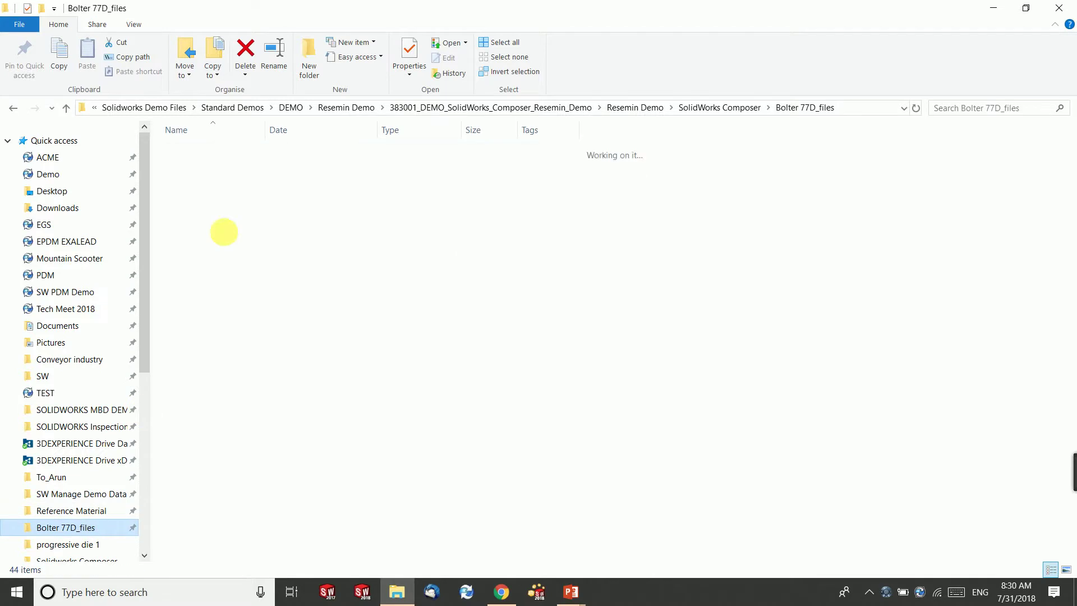
left_click(205, 227)
double_click(204, 228)
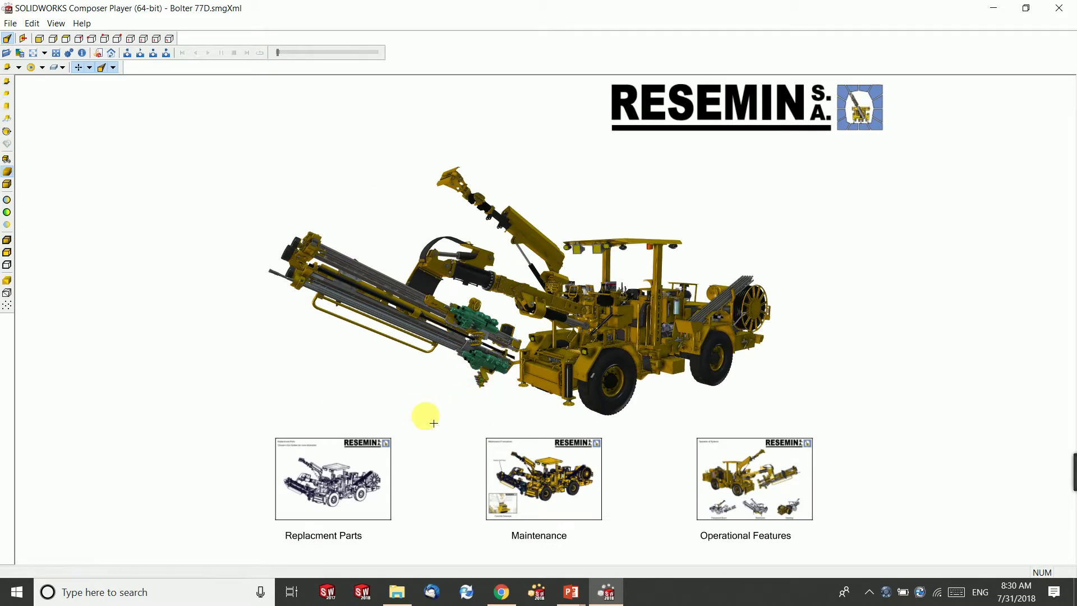
left_click(343, 473)
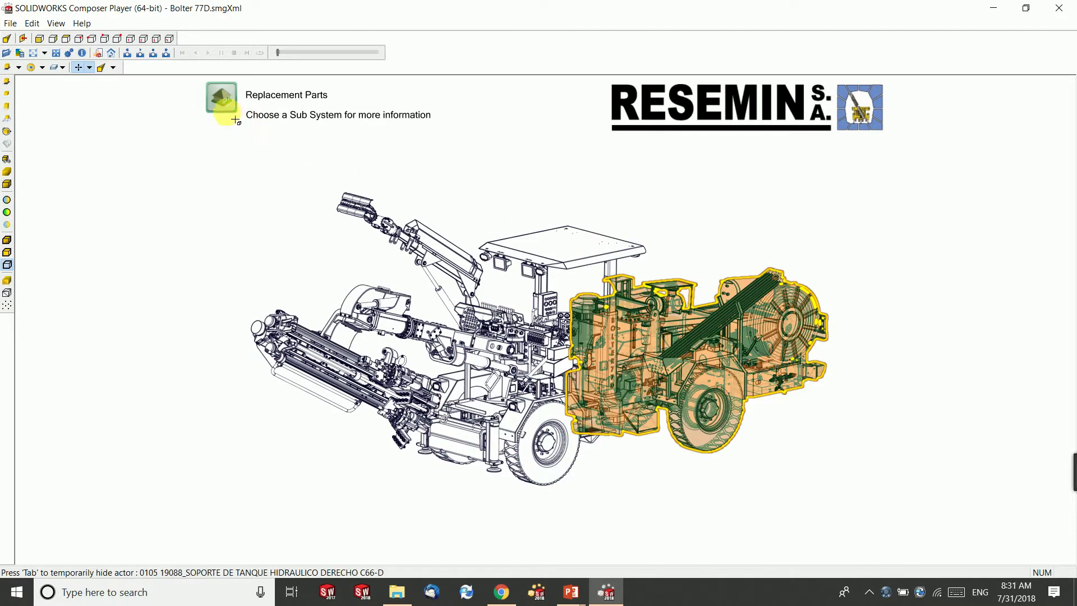
View the Maintenance page and operator control panel overview, then return to the Bolter 77D home page
left_click(218, 112)
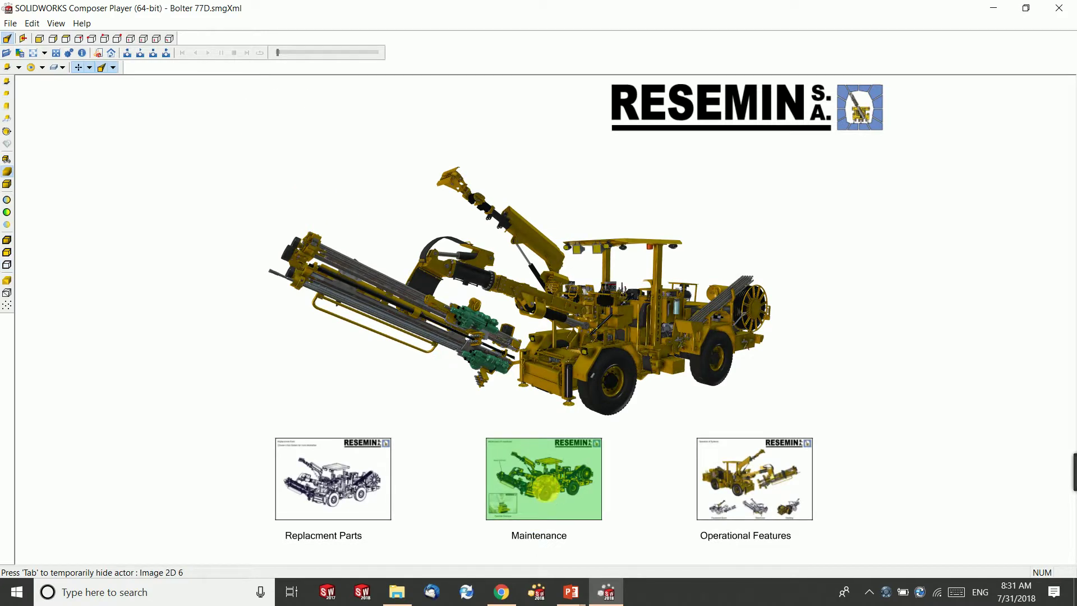
left_click(555, 497)
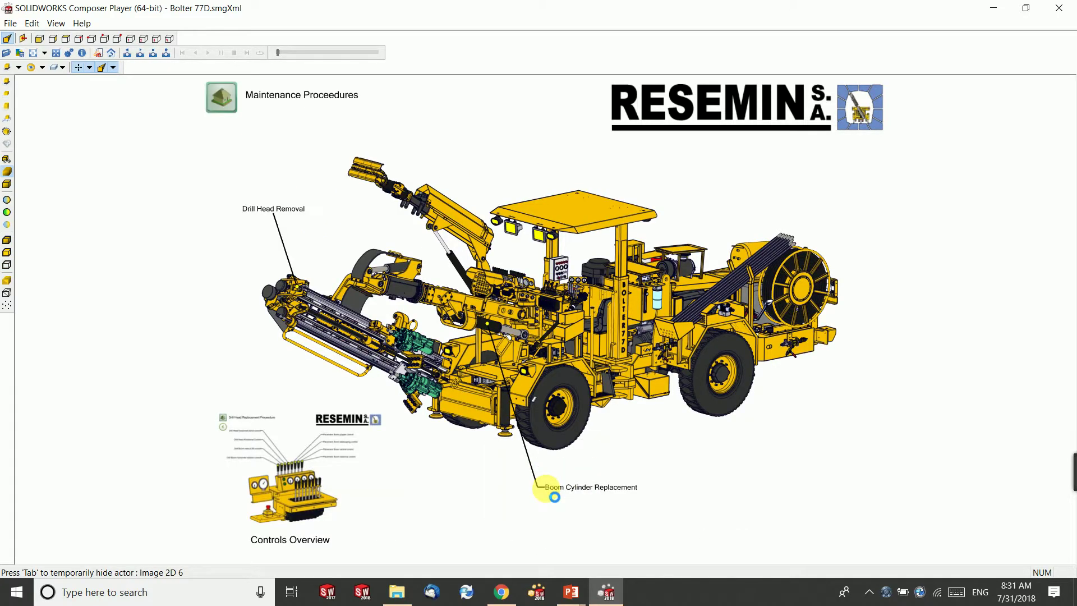
left_click(308, 502)
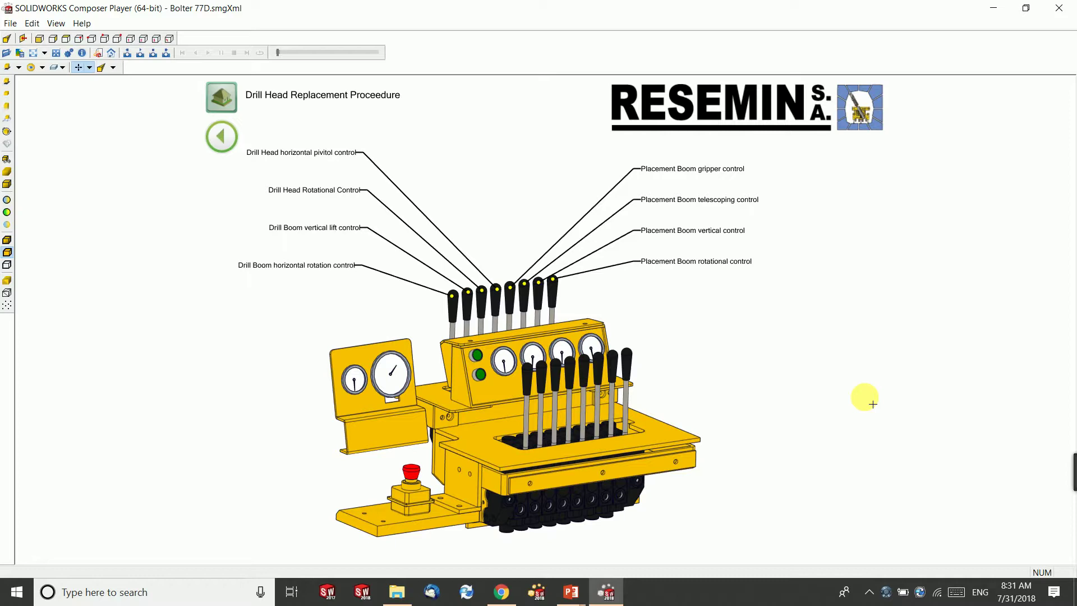
left_click(231, 109)
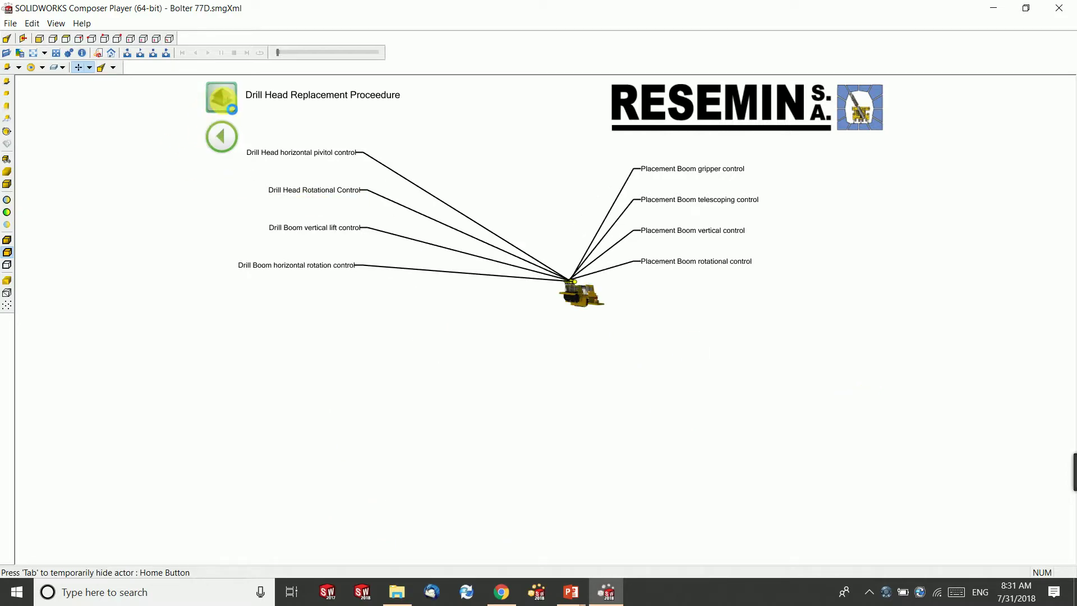
left_click(506, 445)
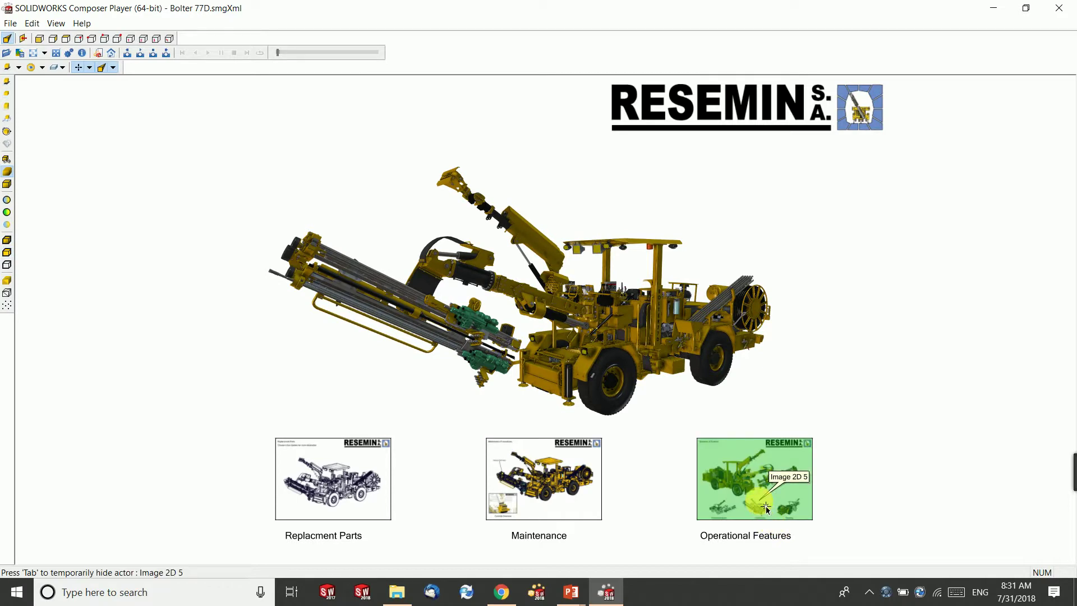
In Operational Features, animate the placement boom folding down and the stabilizer legs extending
left_click(766, 507)
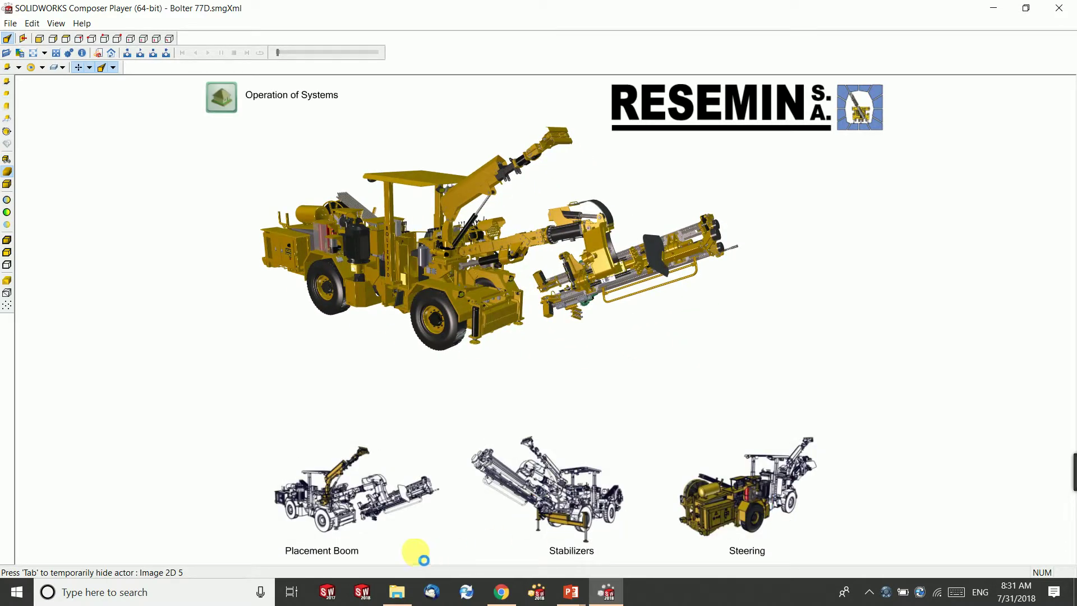
left_click(358, 516)
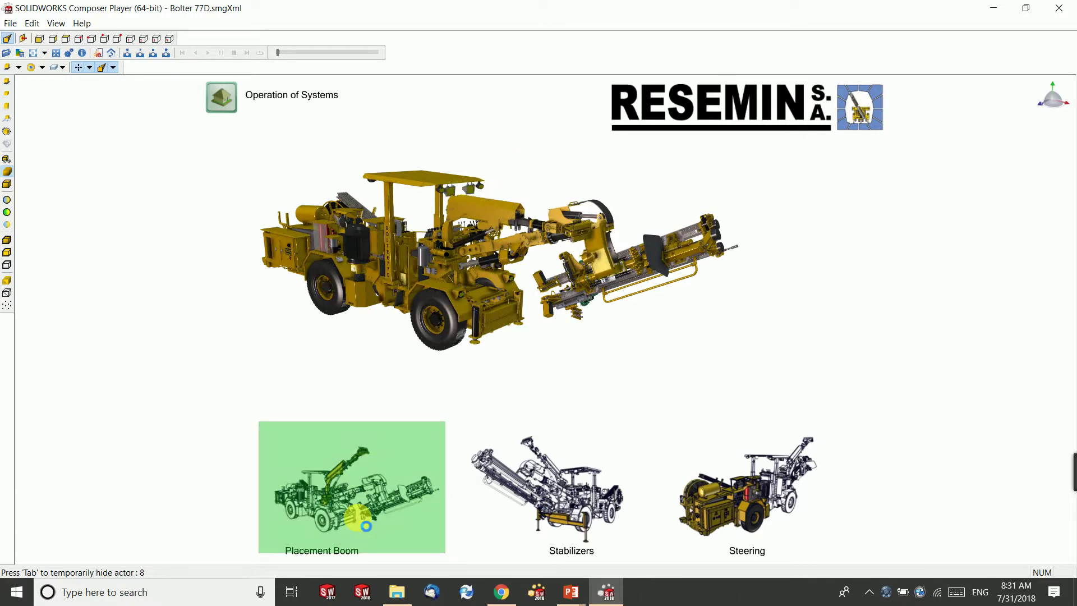
left_click(576, 509)
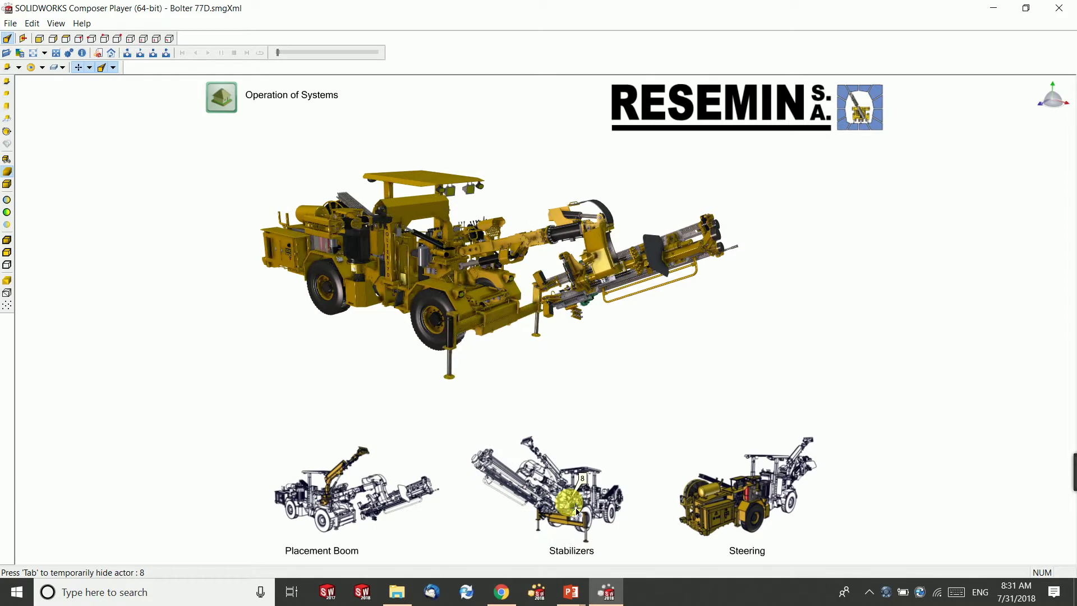
Swing the rear section through several steering positions, then close the Bolter 77D content
left_click(786, 512)
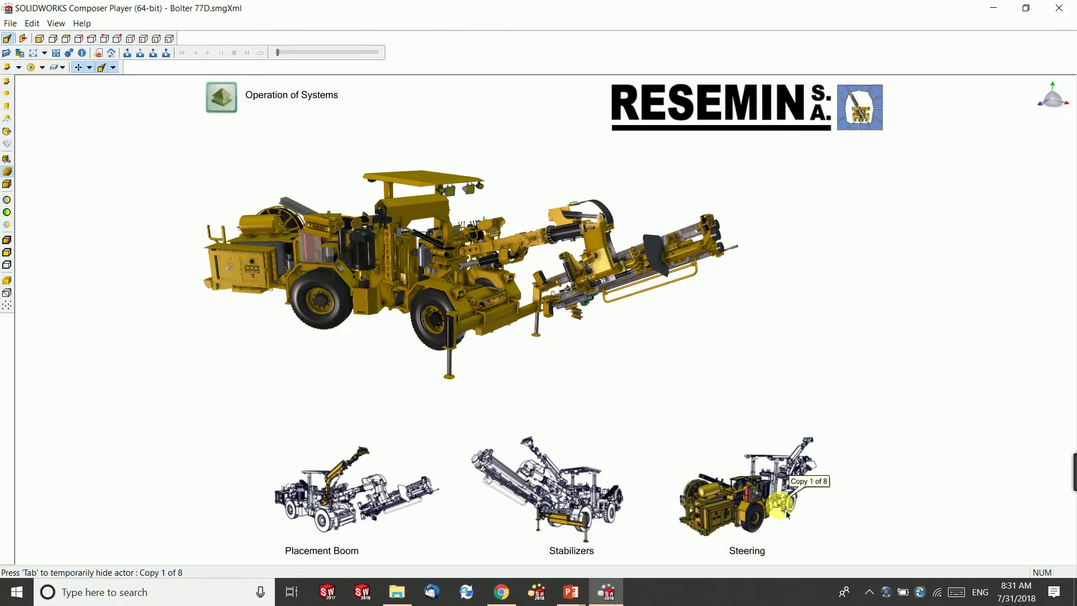
left_click(787, 513)
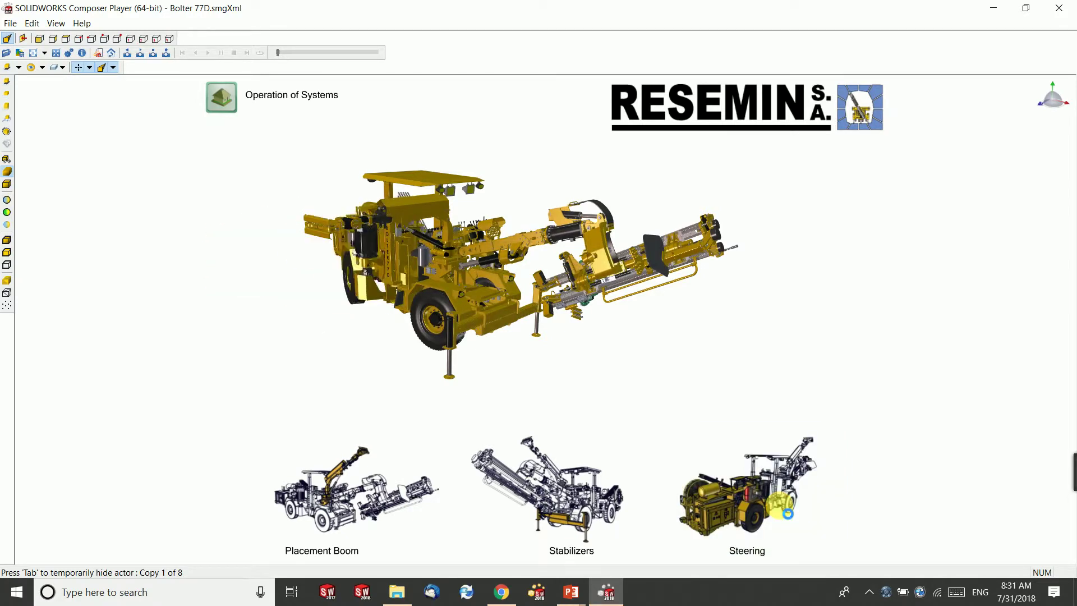
left_click(787, 514)
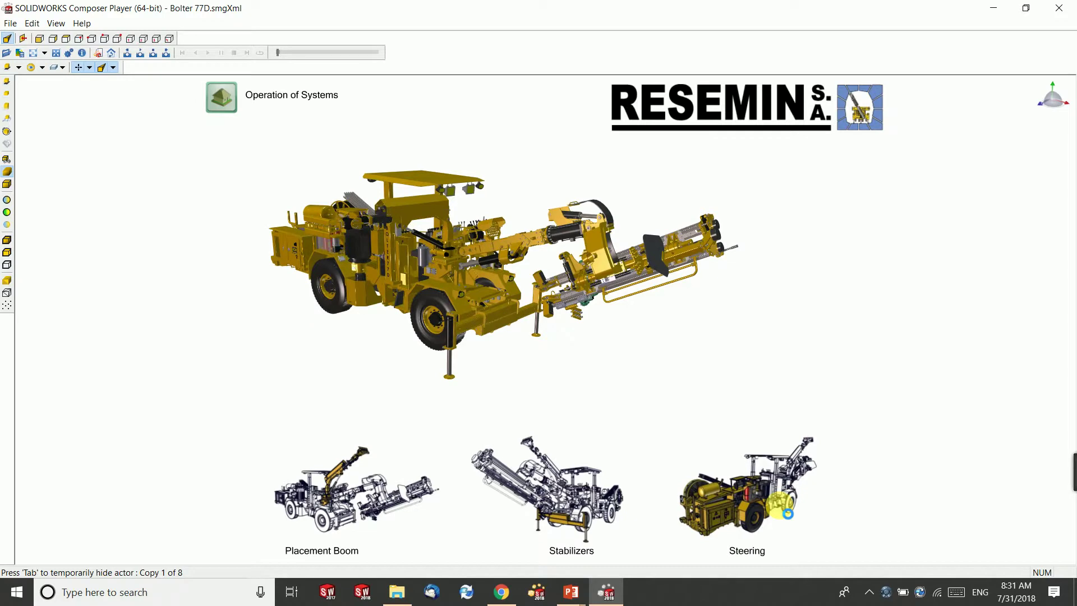
left_click(787, 514)
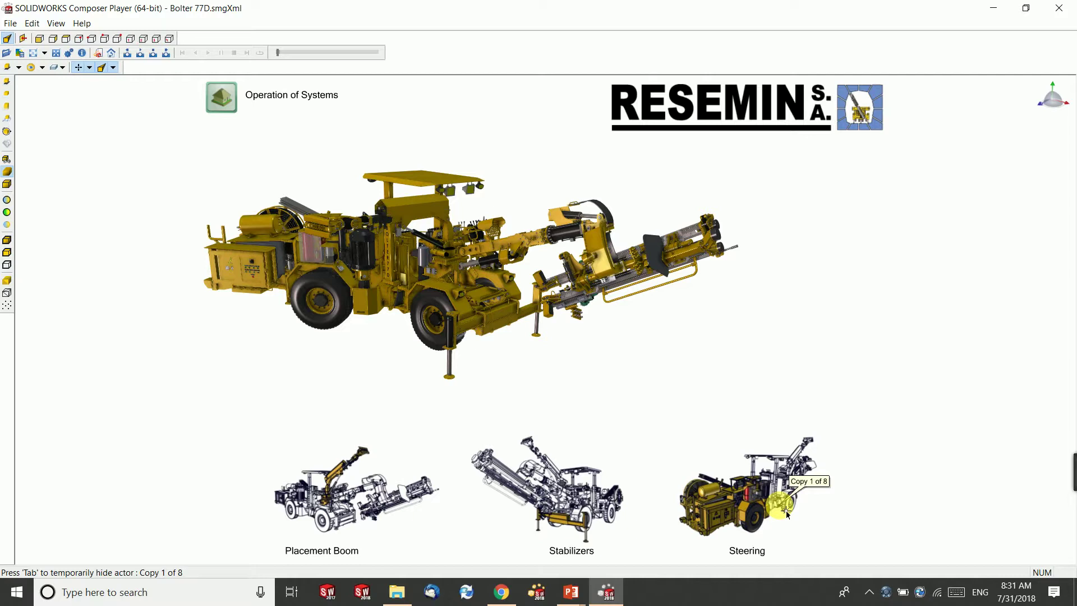
left_click(1060, 8)
Bring the SW Solutions deck forward, present slide 6 full-screen, and switch to Composer
mouse_move(571, 592)
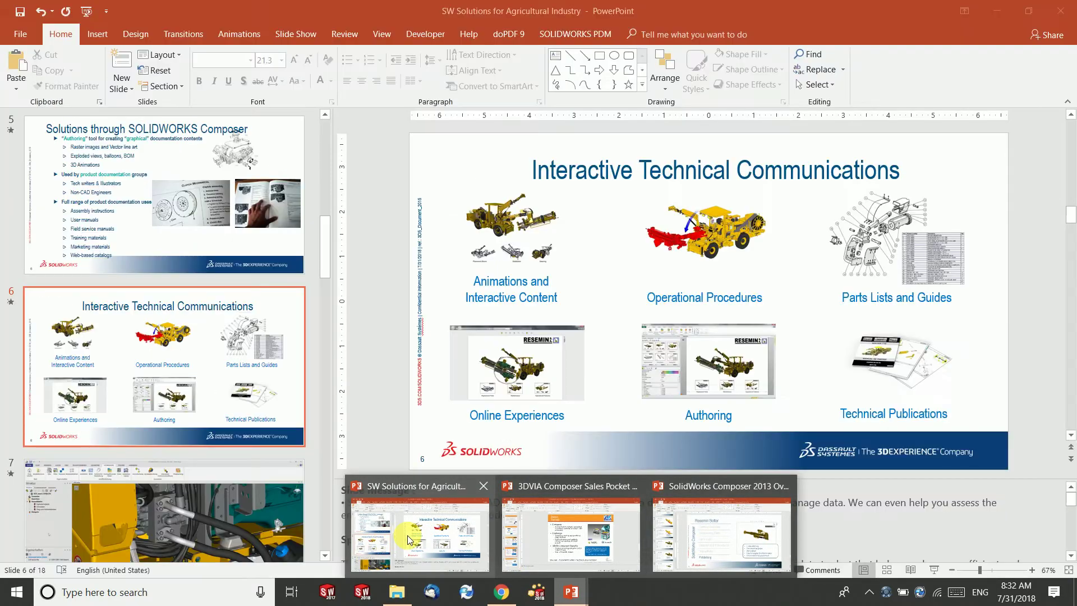
left_click(409, 541)
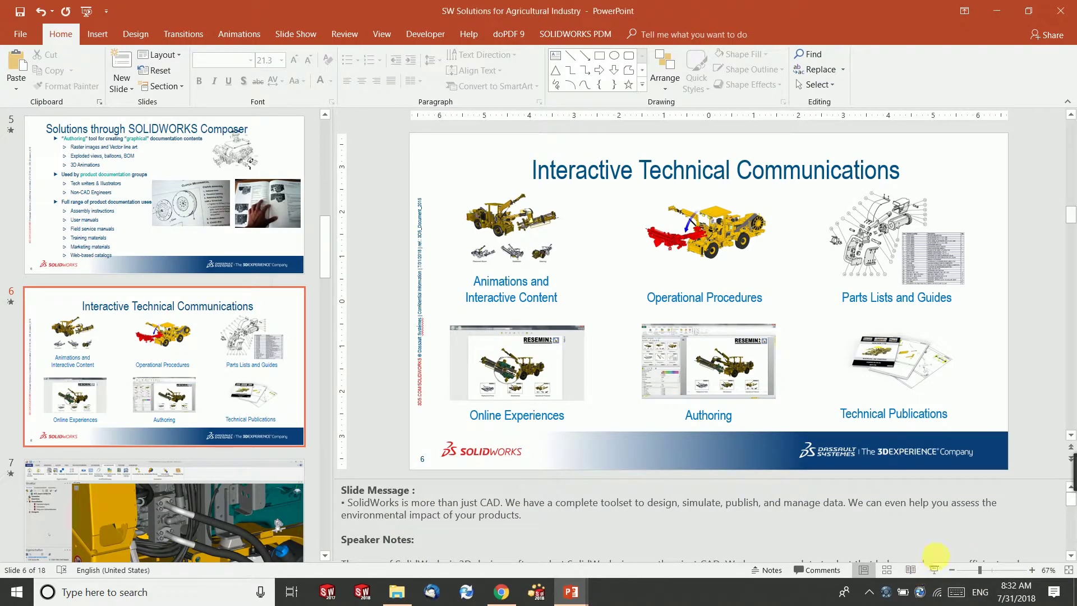
left_click(933, 575)
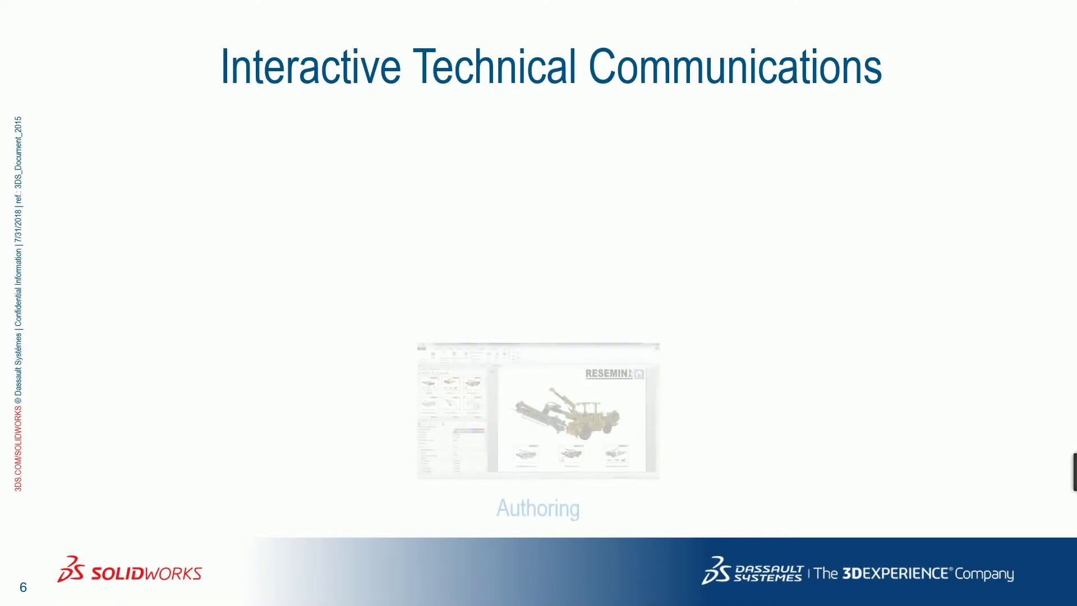
key("alt+Tab")
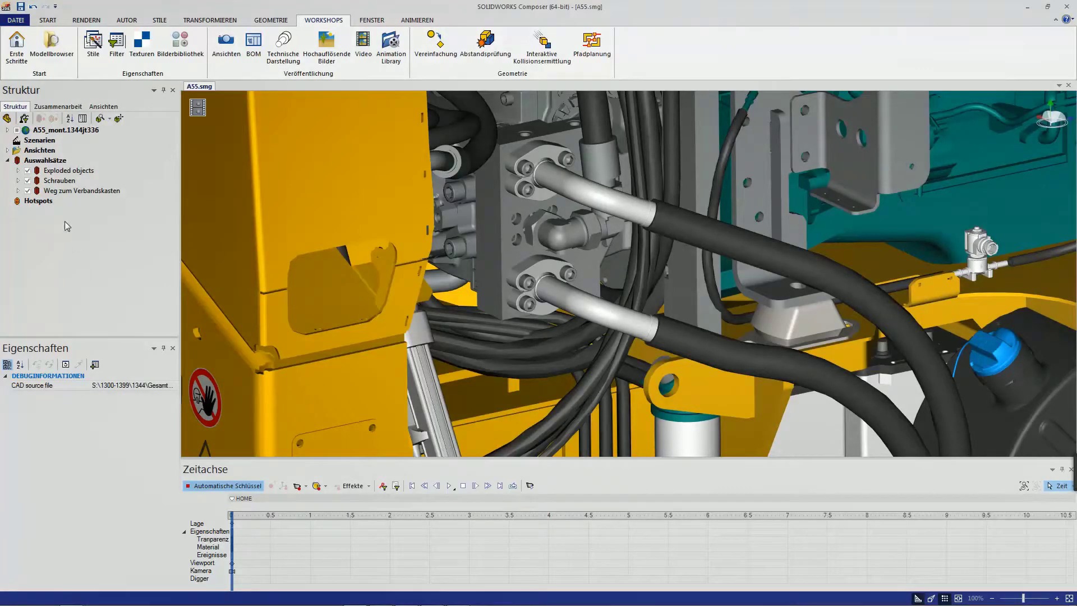
Choose the Motion group's untighten animation for the Schrauben bolts and shorten its Flash effect to 0
left_click(58, 181)
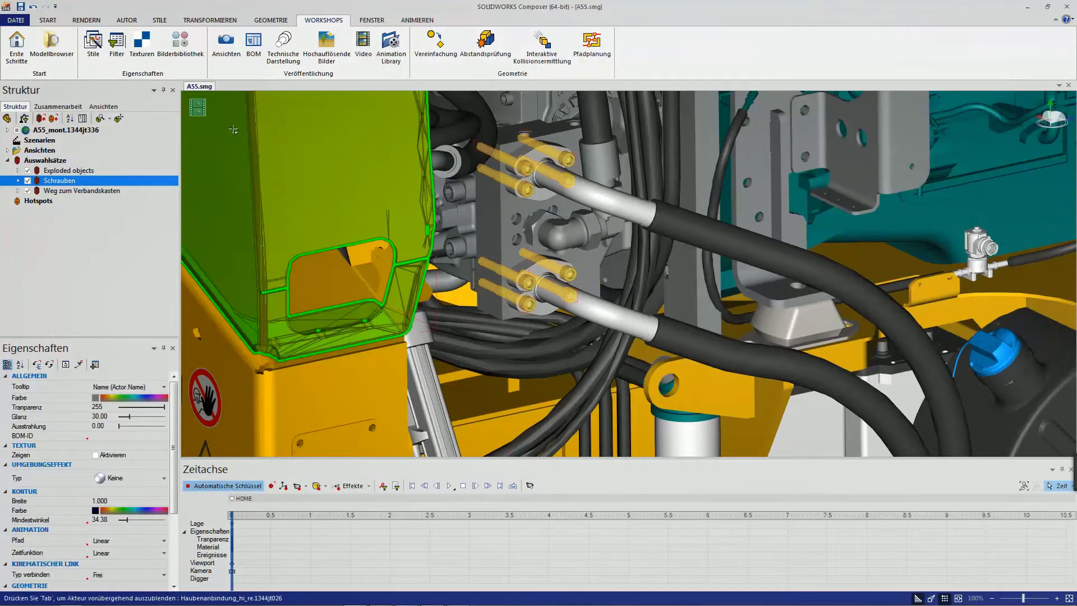
left_click(389, 58)
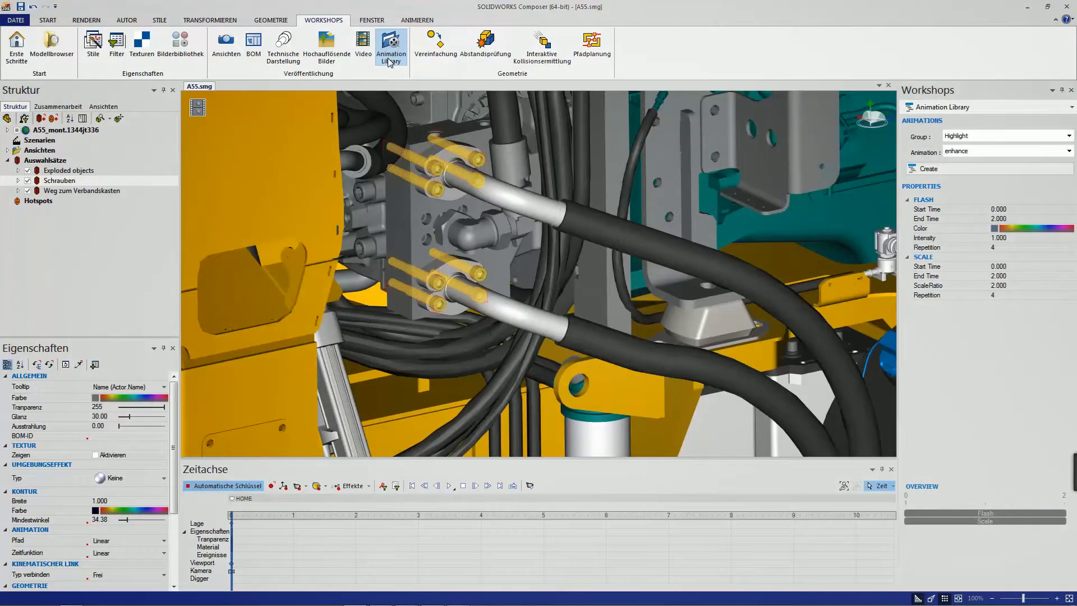
left_click(983, 138)
left_click(981, 156)
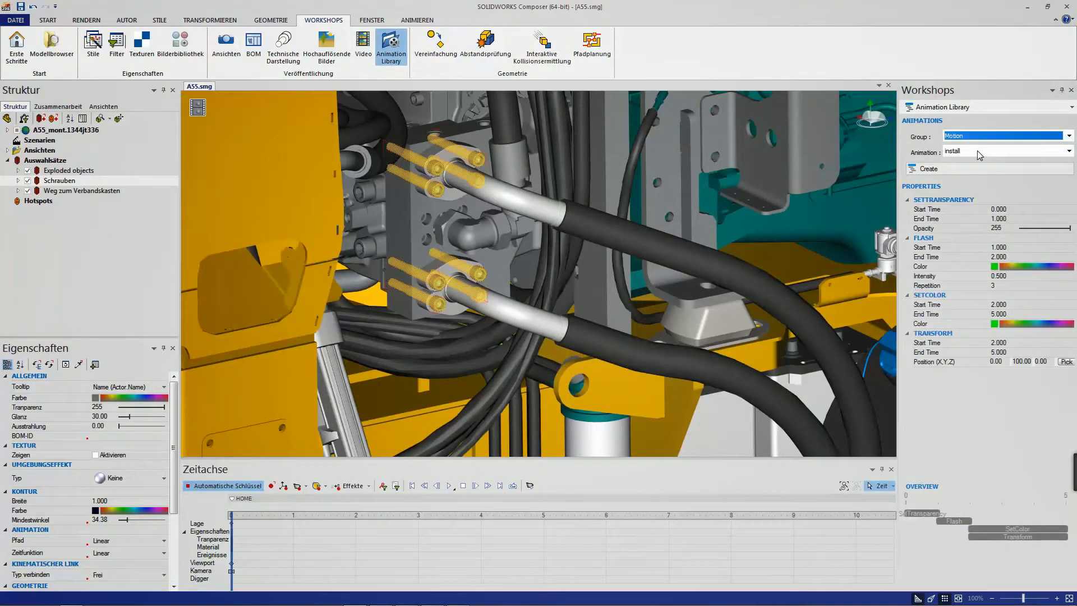
left_click(977, 151)
left_click(969, 203)
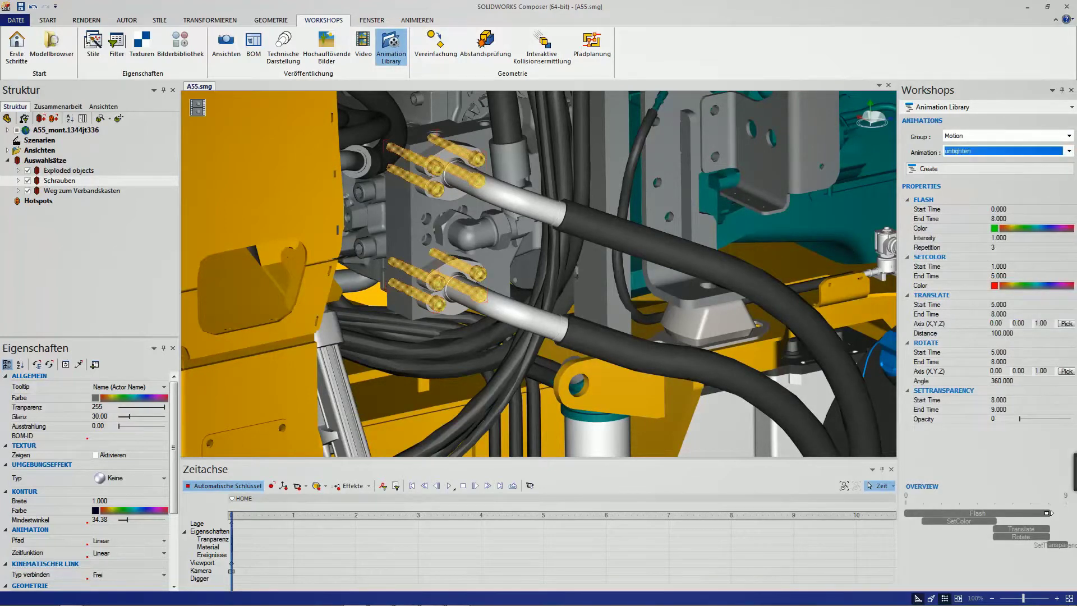
left_click_drag(1046, 513, 905, 519)
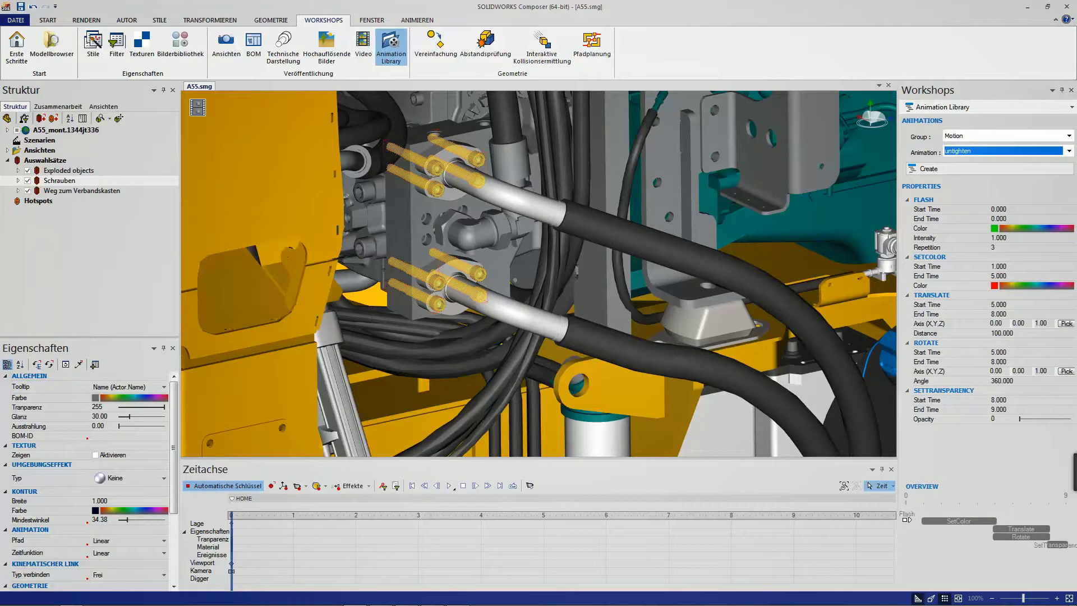
Pick the translate and rotate axes from a bolt, giving -1,0,0
left_click(1064, 327)
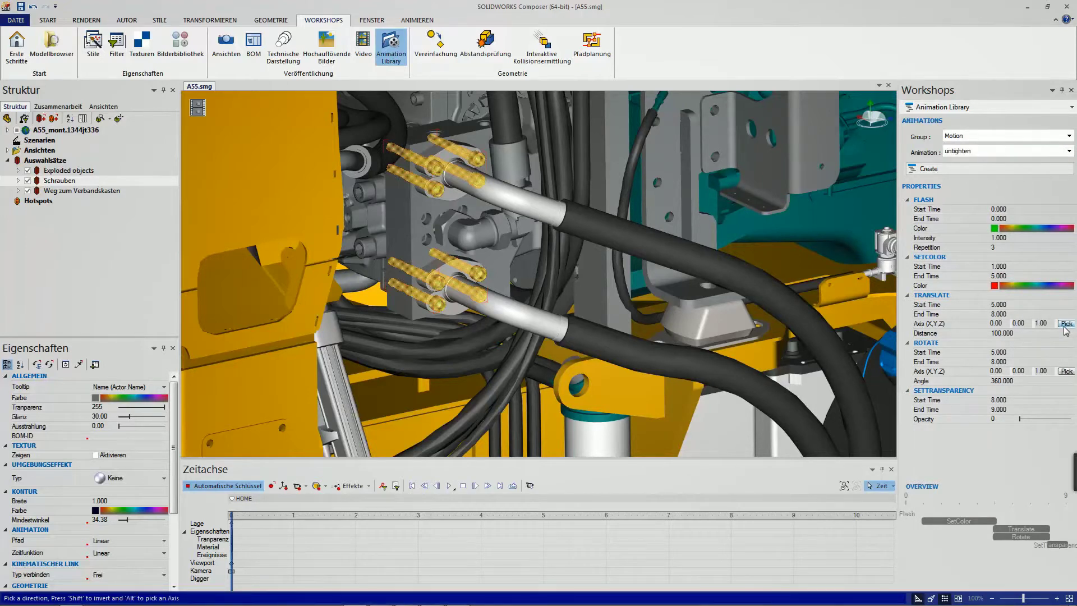
left_click(479, 276)
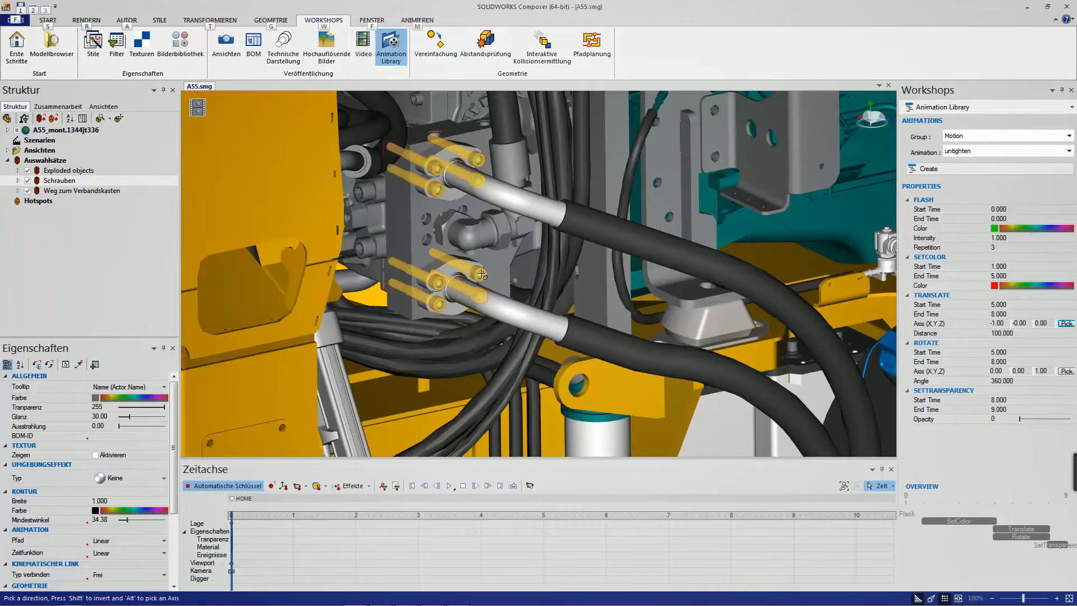
left_click(1065, 371)
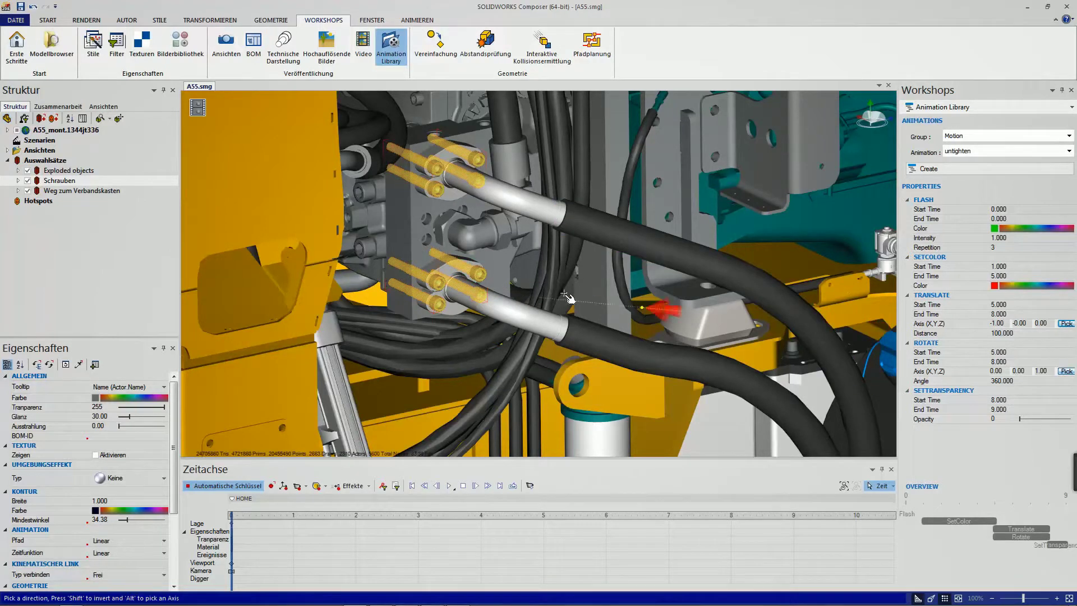
left_click(480, 276)
Create the Untighten animation on the timeline, clear the selection, and play it
left_click(926, 169)
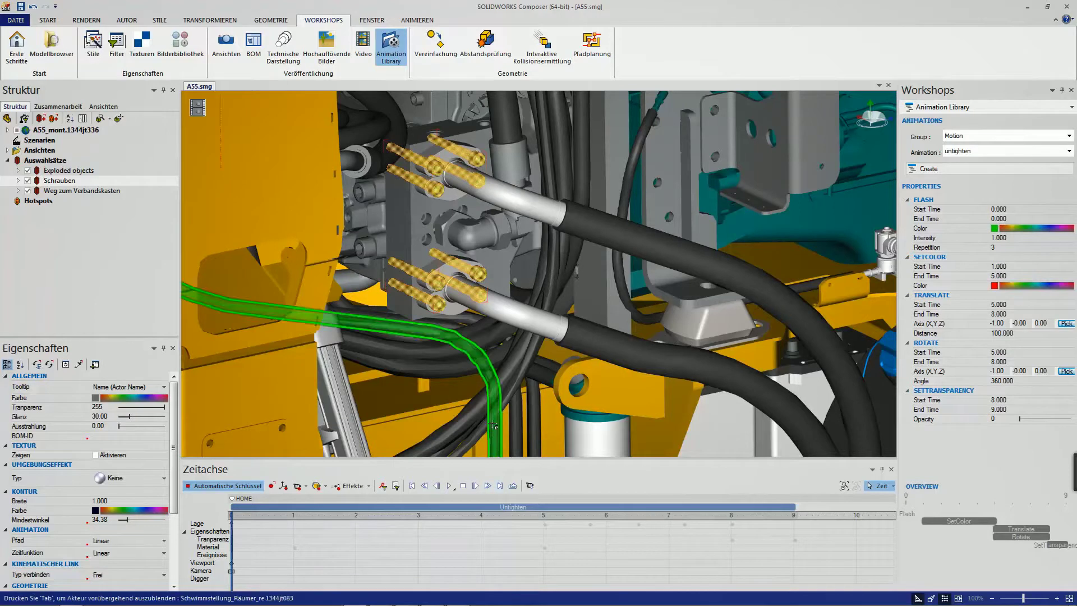
key("Escape")
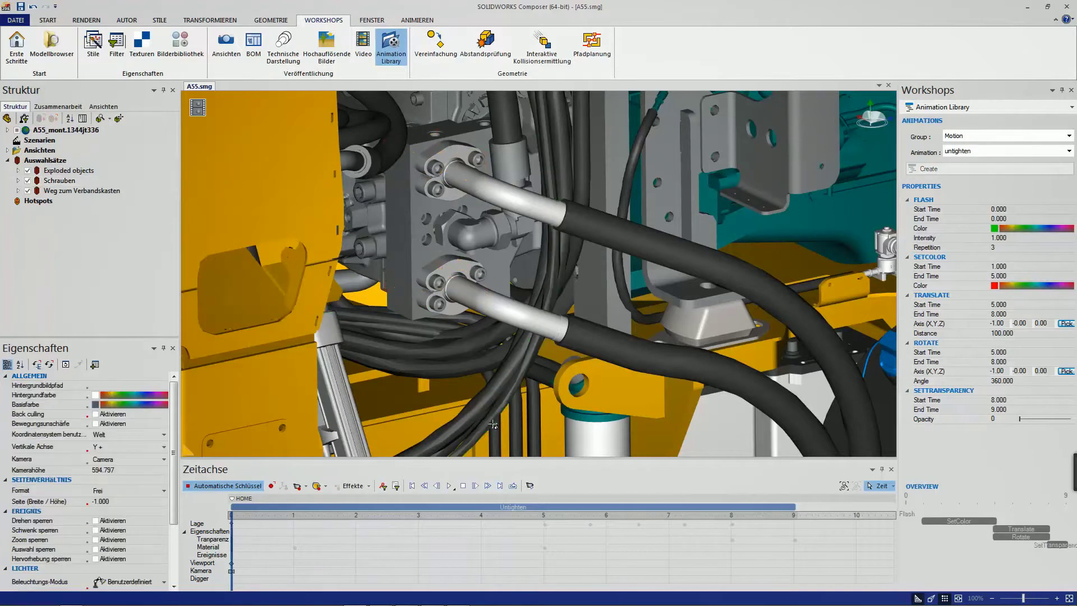
left_click(450, 487)
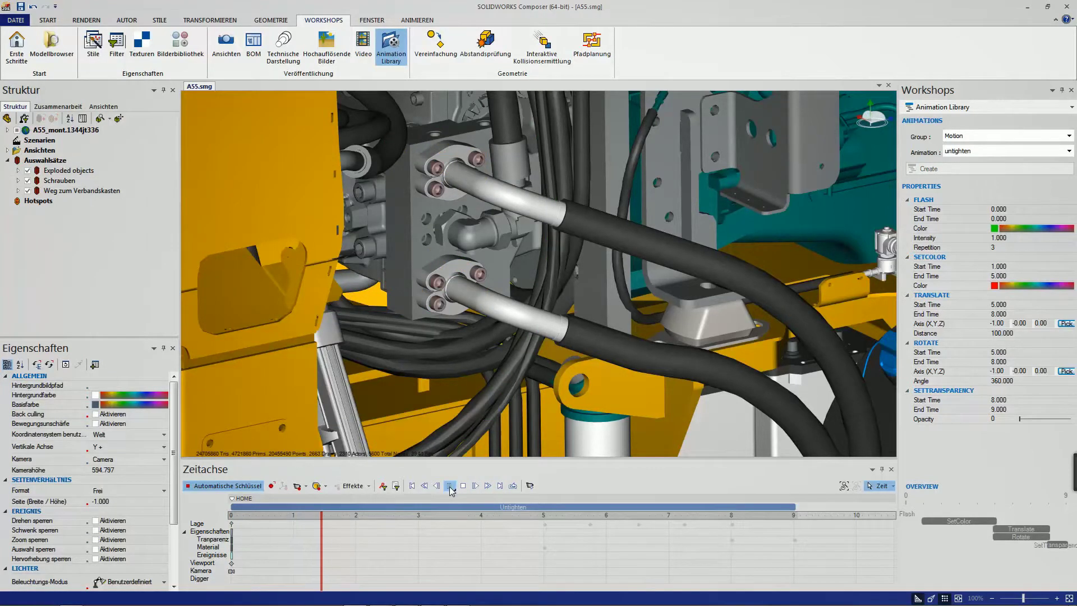